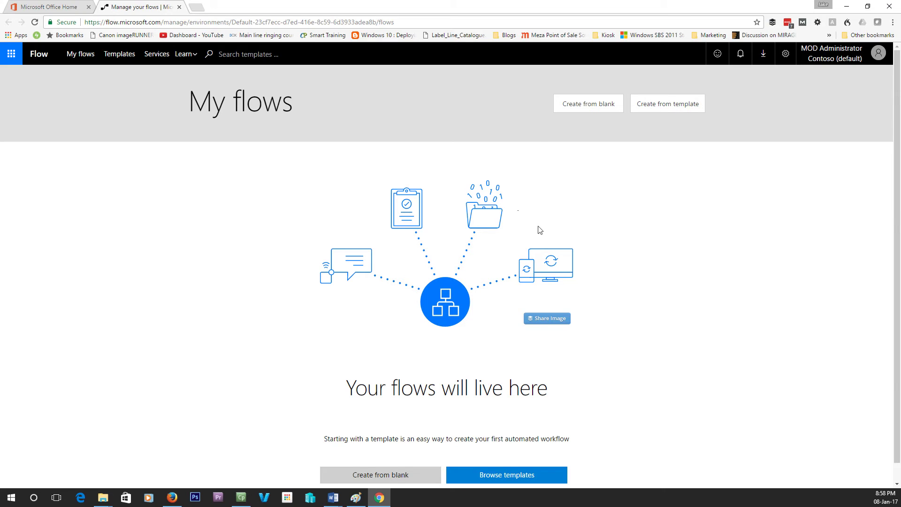
Browse the template gallery to its second page and locate the YouTube phone-notification template.
{"action": "left_click", "coordinate": [659, 104]}
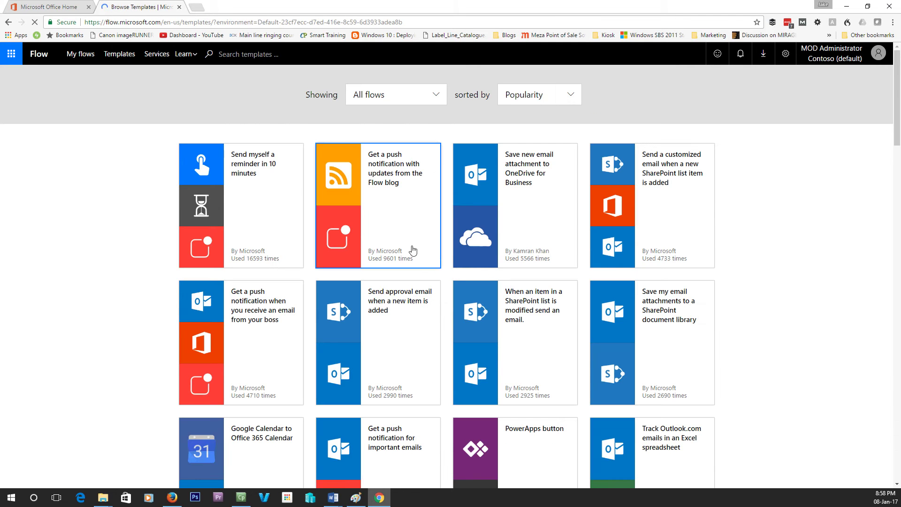
{"action": "scroll", "coordinate": [436, 260], "scroll_direction": "down", "scroll_amount": 2}
{"action": "scroll", "coordinate": [437, 259], "scroll_direction": "up", "scroll_amount": 2}
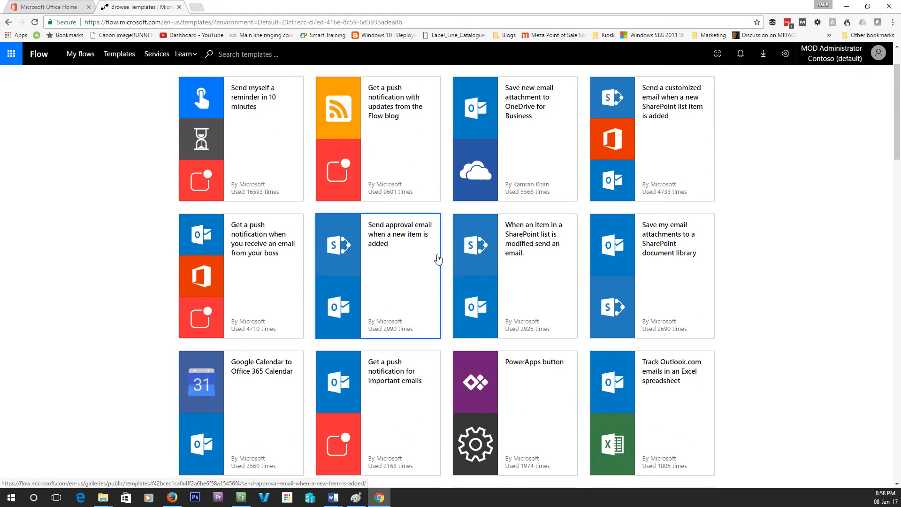
{"action": "scroll", "coordinate": [436, 259], "scroll_direction": "down", "scroll_amount": 2}
{"action": "scroll", "coordinate": [436, 259], "scroll_direction": "down", "scroll_amount": 1}
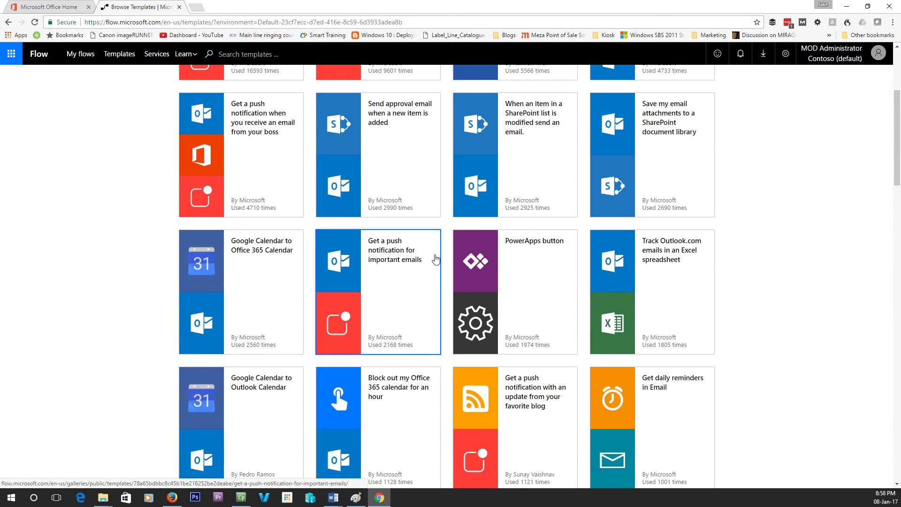
{"action": "scroll", "coordinate": [435, 259], "scroll_direction": "down", "scroll_amount": 1}
{"action": "scroll", "coordinate": [435, 259], "scroll_direction": "down", "scroll_amount": 1}
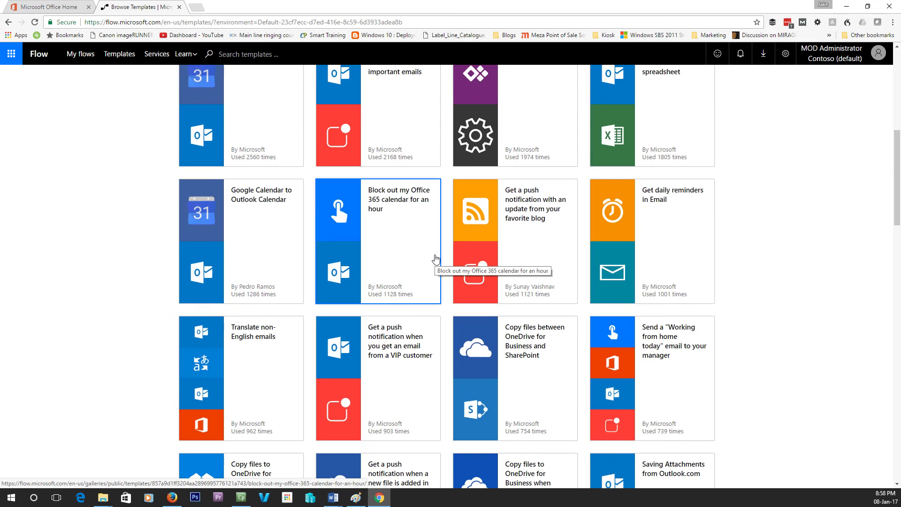
{"action": "scroll", "coordinate": [436, 259], "scroll_direction": "down", "scroll_amount": 1}
{"action": "scroll", "coordinate": [436, 260], "scroll_direction": "down", "scroll_amount": 1}
{"action": "scroll", "coordinate": [436, 259], "scroll_direction": "down", "scroll_amount": 1}
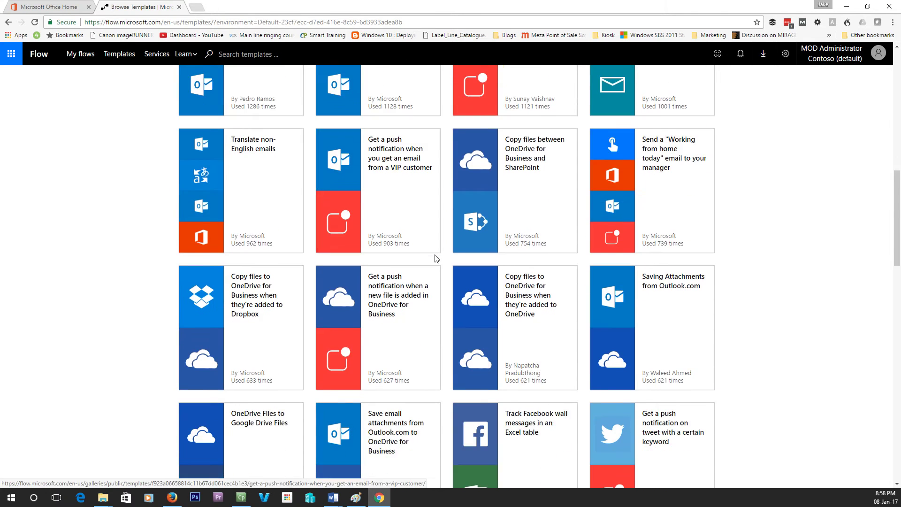
{"action": "scroll", "coordinate": [436, 259], "scroll_direction": "down", "scroll_amount": 1}
{"action": "scroll", "coordinate": [436, 259], "scroll_direction": "down", "scroll_amount": 1}
{"action": "scroll", "coordinate": [435, 259], "scroll_direction": "down", "scroll_amount": 1}
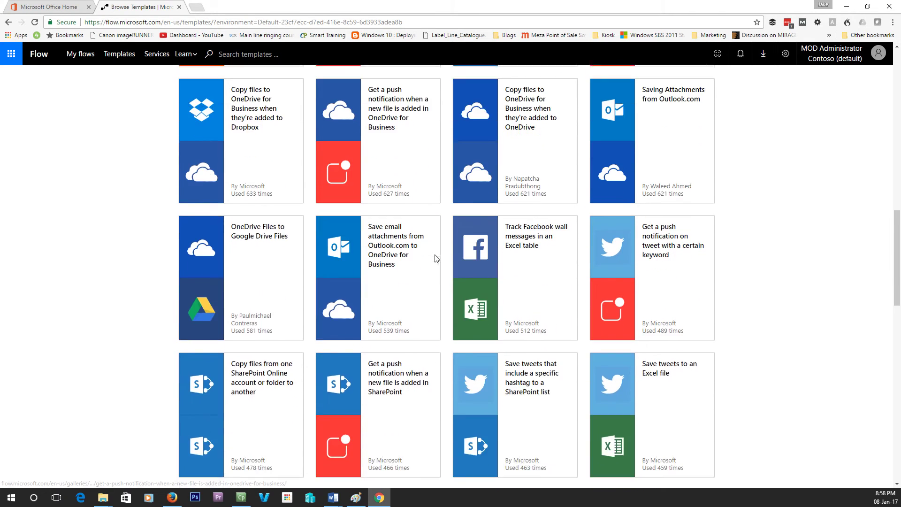
{"action": "scroll", "coordinate": [436, 259], "scroll_direction": "down", "scroll_amount": 1}
{"action": "scroll", "coordinate": [436, 259], "scroll_direction": "down", "scroll_amount": 2}
{"action": "scroll", "coordinate": [435, 258], "scroll_direction": "down", "scroll_amount": 1}
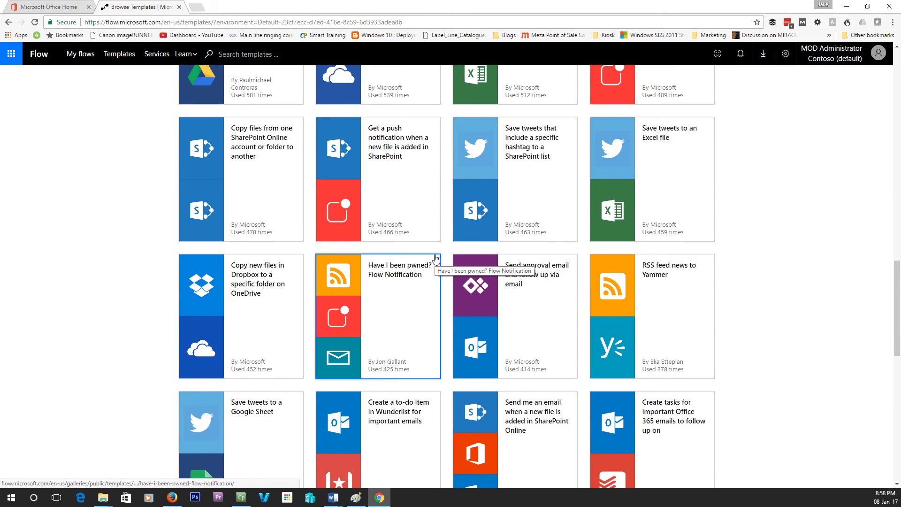
{"action": "scroll", "coordinate": [436, 259], "scroll_direction": "down", "scroll_amount": 1}
{"action": "scroll", "coordinate": [435, 260], "scroll_direction": "down", "scroll_amount": 2}
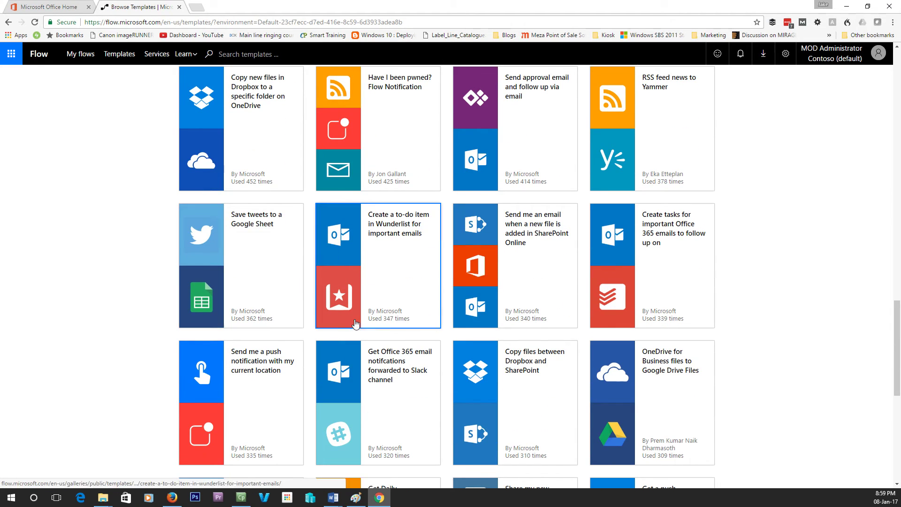
{"action": "scroll", "coordinate": [358, 326], "scroll_direction": "down", "scroll_amount": 2}
{"action": "scroll", "coordinate": [359, 325], "scroll_direction": "down", "scroll_amount": 2}
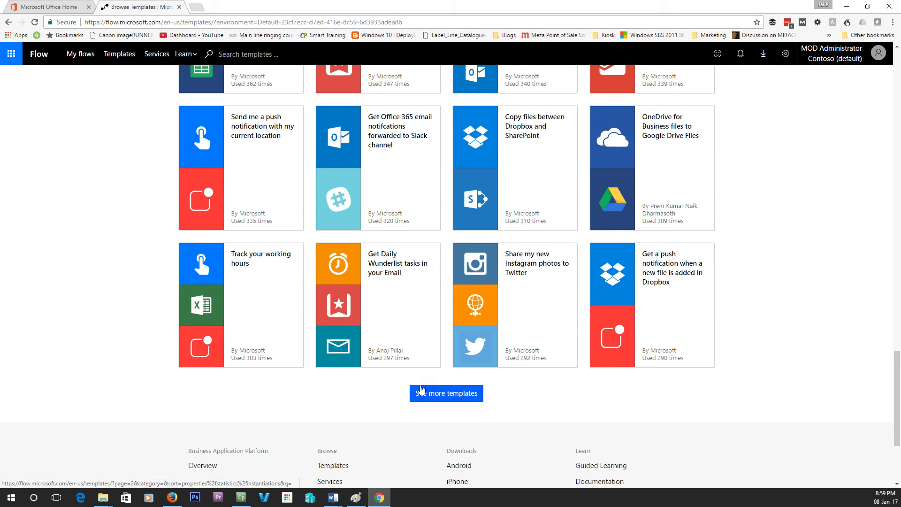
{"action": "left_click", "coordinate": [421, 392]}
{"action": "scroll", "coordinate": [421, 389], "scroll_direction": "down", "scroll_amount": 2}
{"action": "scroll", "coordinate": [422, 389], "scroll_direction": "down", "scroll_amount": 2}
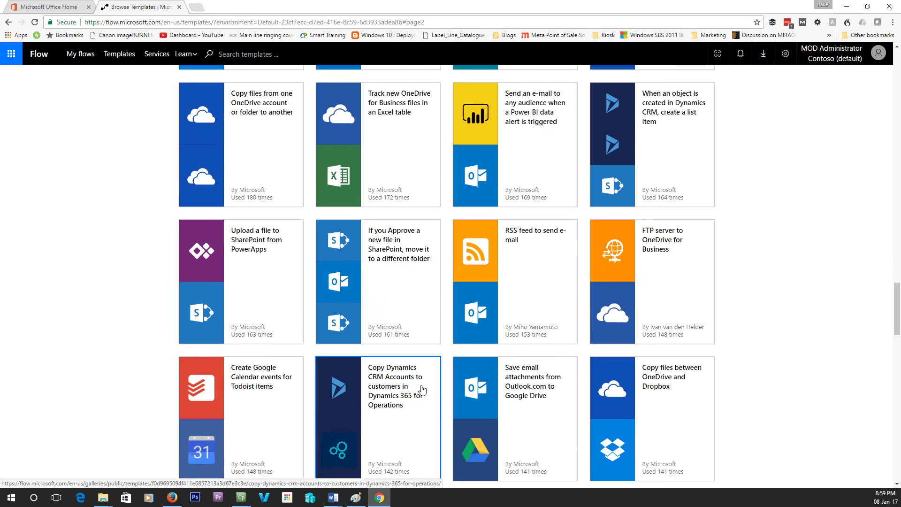
{"action": "scroll", "coordinate": [422, 390], "scroll_direction": "down", "scroll_amount": 1}
{"action": "scroll", "coordinate": [422, 389], "scroll_direction": "down", "scroll_amount": 1}
{"action": "scroll", "coordinate": [422, 389], "scroll_direction": "down", "scroll_amount": 1}
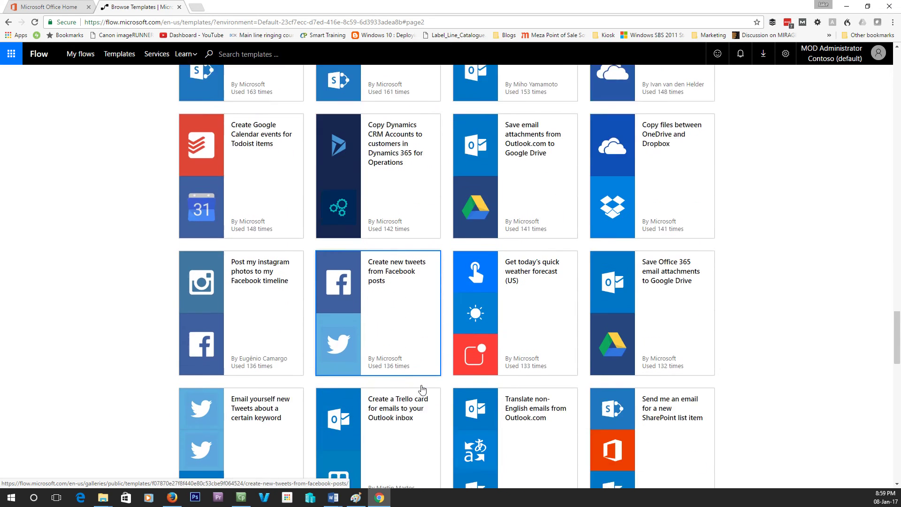
{"action": "scroll", "coordinate": [422, 389], "scroll_direction": "down", "scroll_amount": 1}
{"action": "scroll", "coordinate": [421, 389], "scroll_direction": "down", "scroll_amount": 1}
{"action": "scroll", "coordinate": [421, 389], "scroll_direction": "down", "scroll_amount": 1}
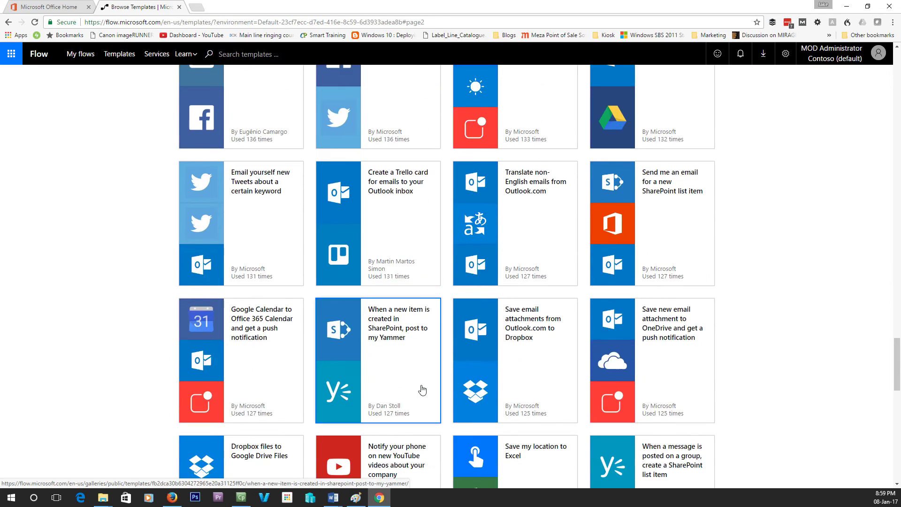
{"action": "scroll", "coordinate": [421, 389], "scroll_direction": "down", "scroll_amount": 1}
{"action": "scroll", "coordinate": [421, 389], "scroll_direction": "down", "scroll_amount": 1}
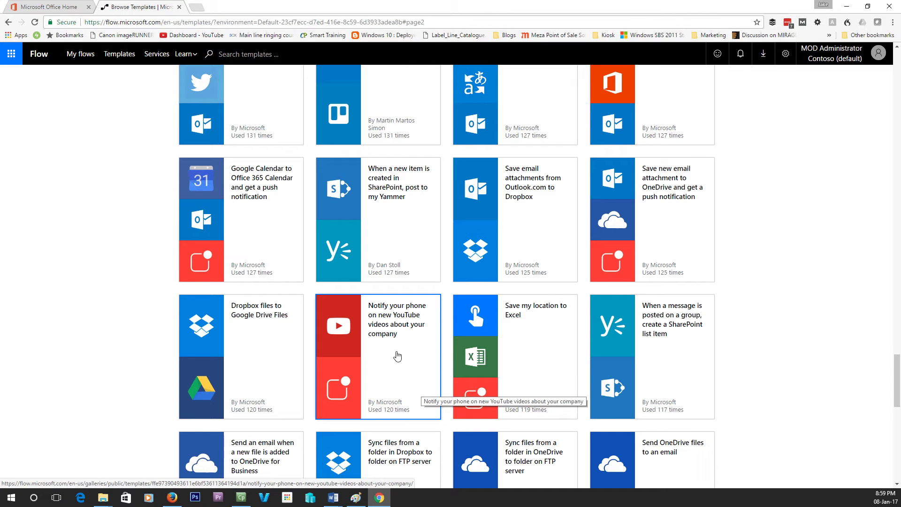
Use the 'Notify your phone on new YouTube videos' template with YouTube and Push notification connections created.
{"action": "left_click", "coordinate": [397, 356]}
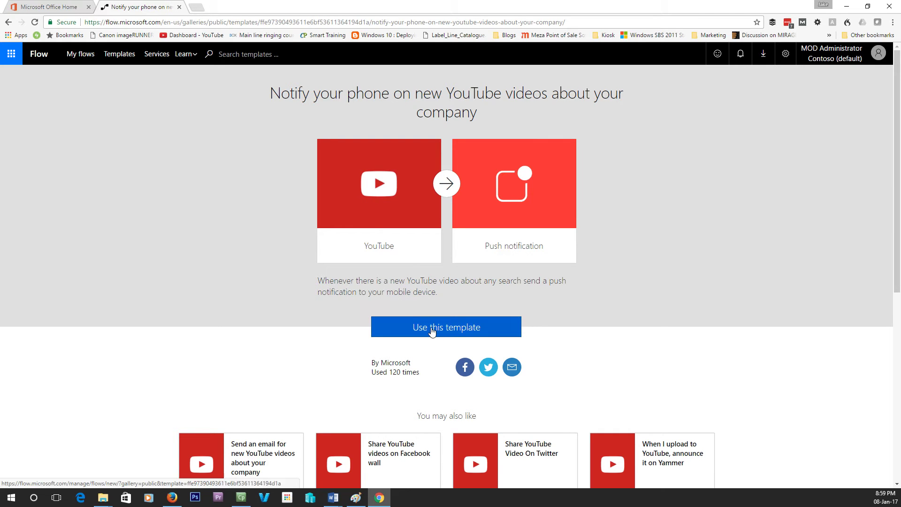
{"action": "left_click", "coordinate": [431, 330]}
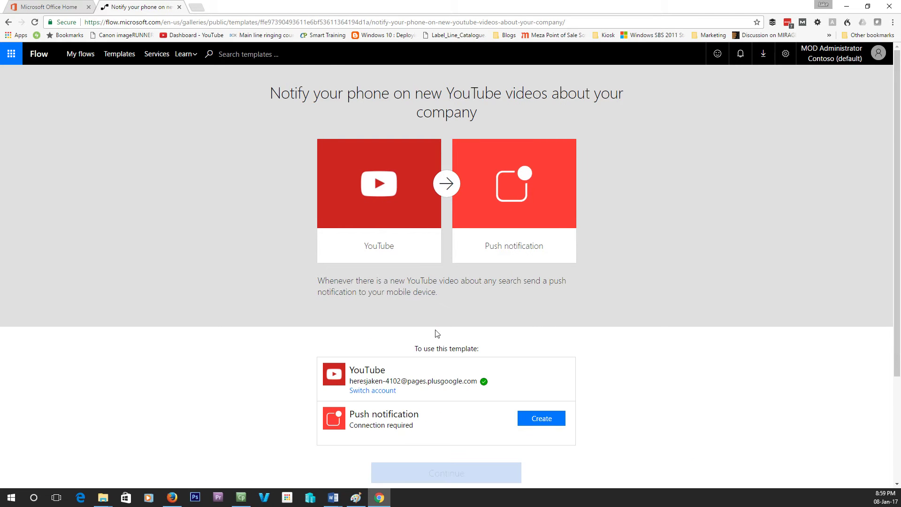
{"action": "scroll", "coordinate": [540, 368], "scroll_direction": "down", "scroll_amount": 2}
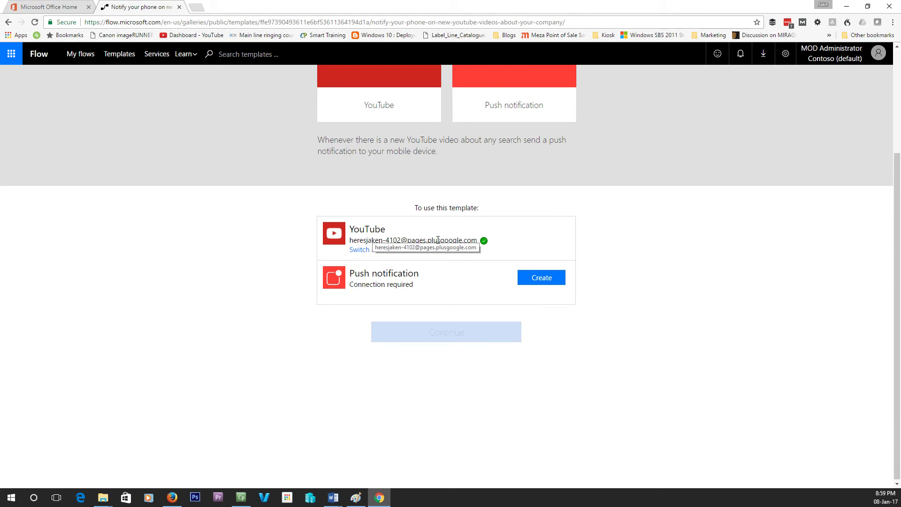
{"action": "left_click", "coordinate": [541, 279]}
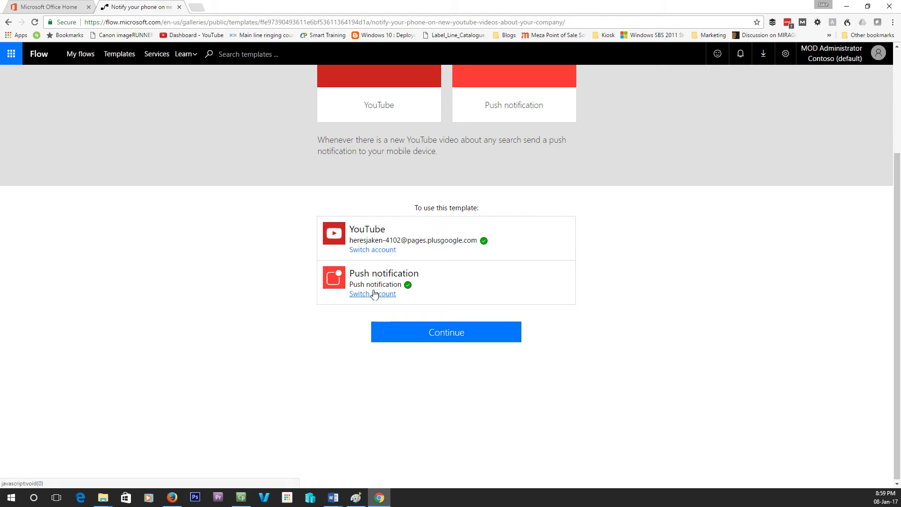
{"action": "left_click", "coordinate": [448, 335]}
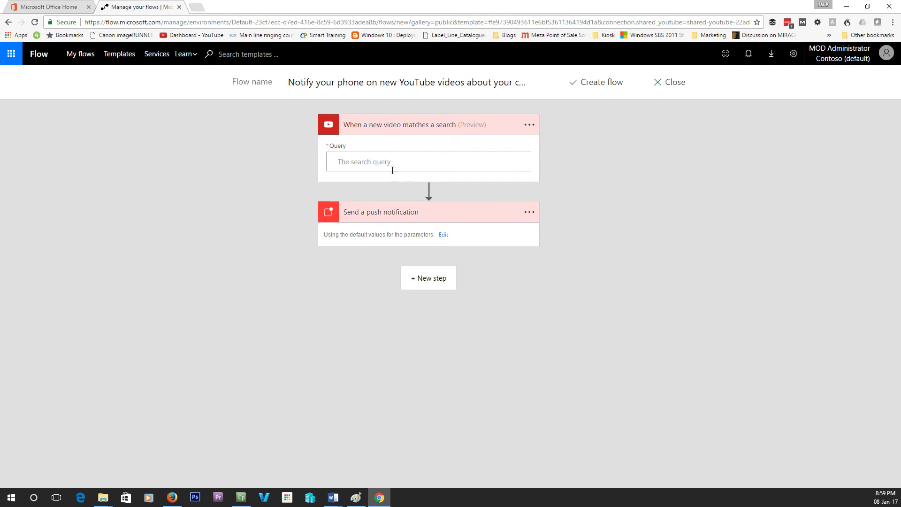
Set the YouTube search query to 'heresjaken' and reveal the push notification's Text, Link and Link label fields.
{"action": "left_click", "coordinate": [398, 162]}
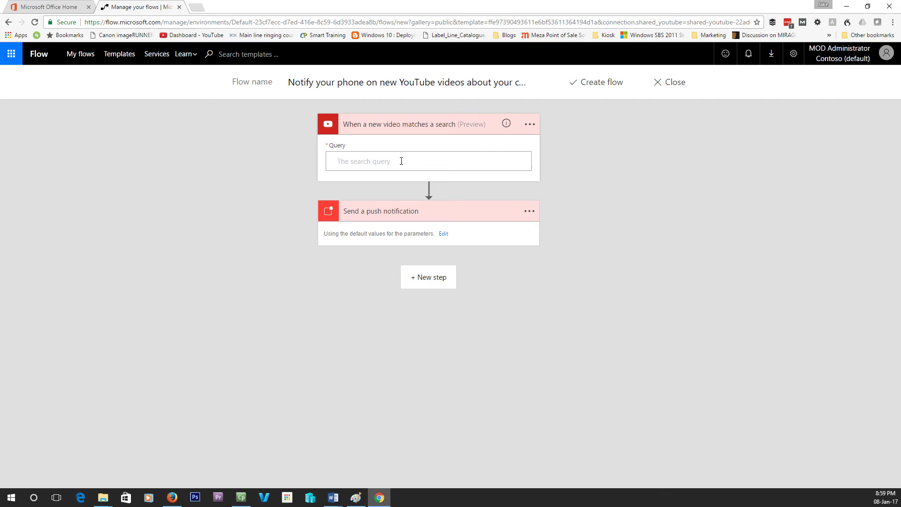
{"action": "type", "text": "gunne"}
{"action": "key", "text": "ctrl+a"}
{"action": "key", "text": "BackSpace"}
{"action": "type", "text": "her"}
{"action": "type", "text": "esjaken"}
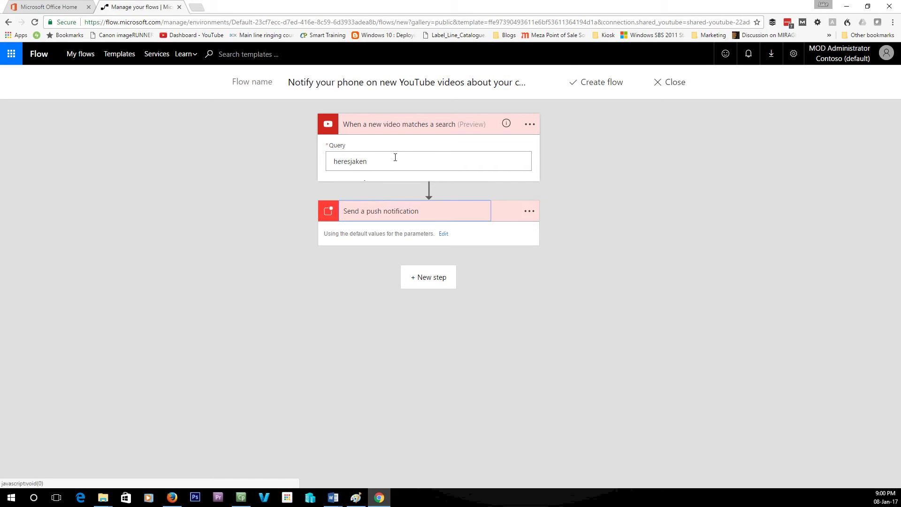
{"action": "left_click", "coordinate": [531, 125]}
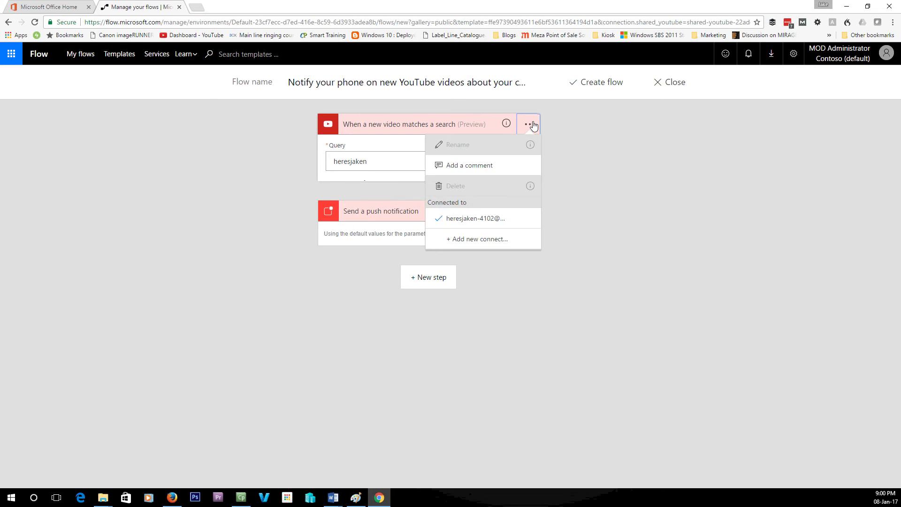
{"action": "left_click", "coordinate": [532, 124]}
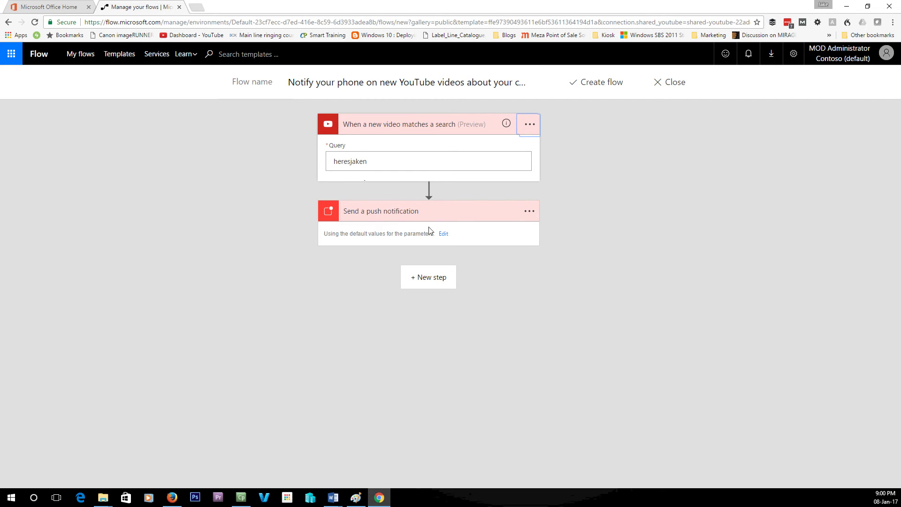
{"action": "left_click", "coordinate": [444, 233]}
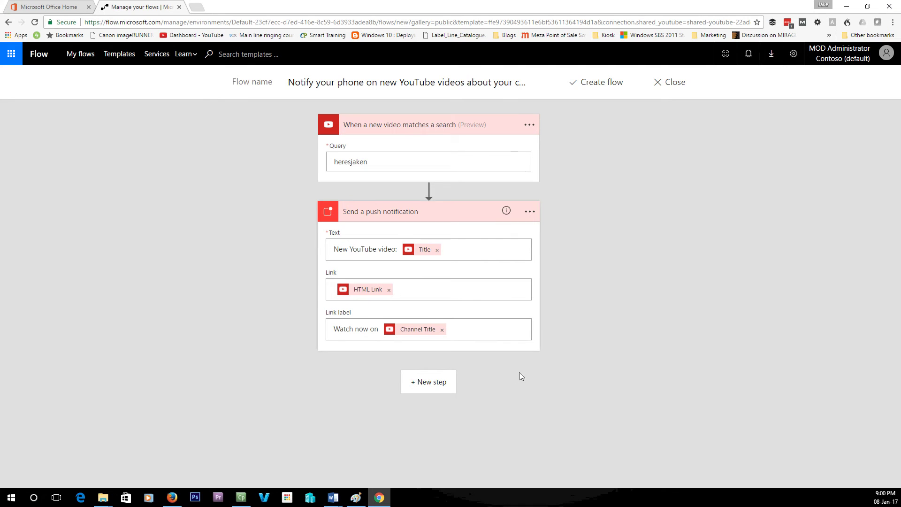
Add an Office 365 Outlook 'Send an email' action after the push notification with its connection created.
{"action": "left_click", "coordinate": [426, 385]}
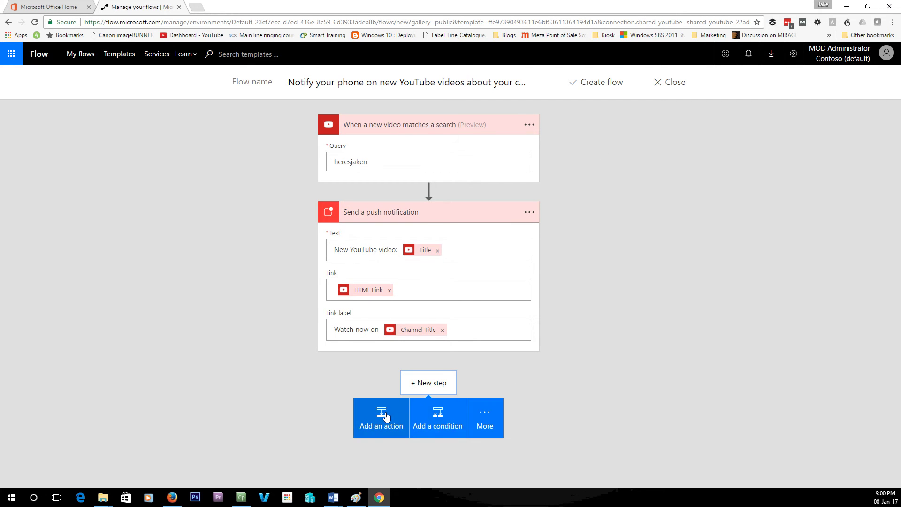
{"action": "left_click", "coordinate": [381, 415]}
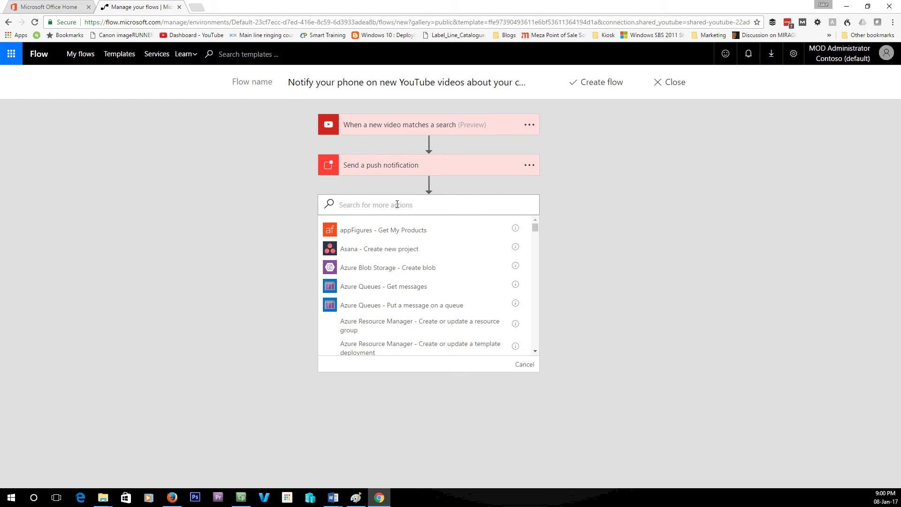
{"action": "type", "text": "email"}
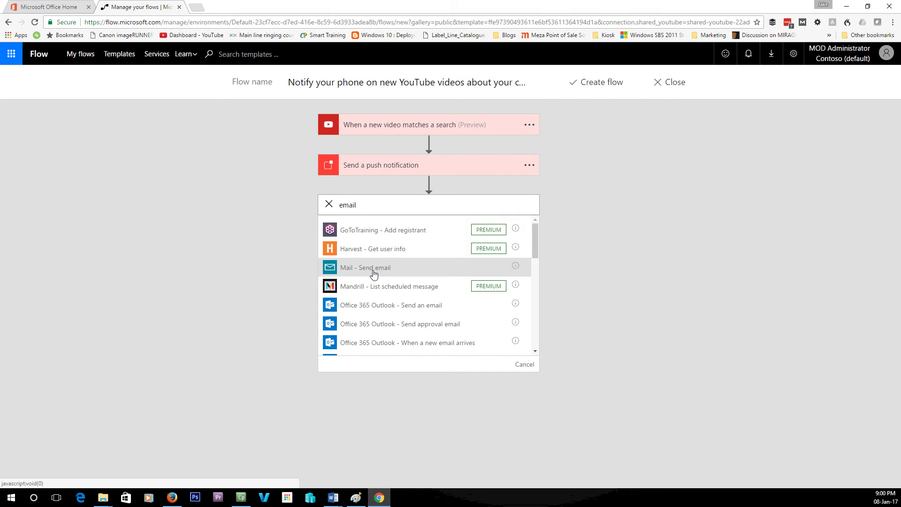
{"action": "left_click", "coordinate": [391, 312]}
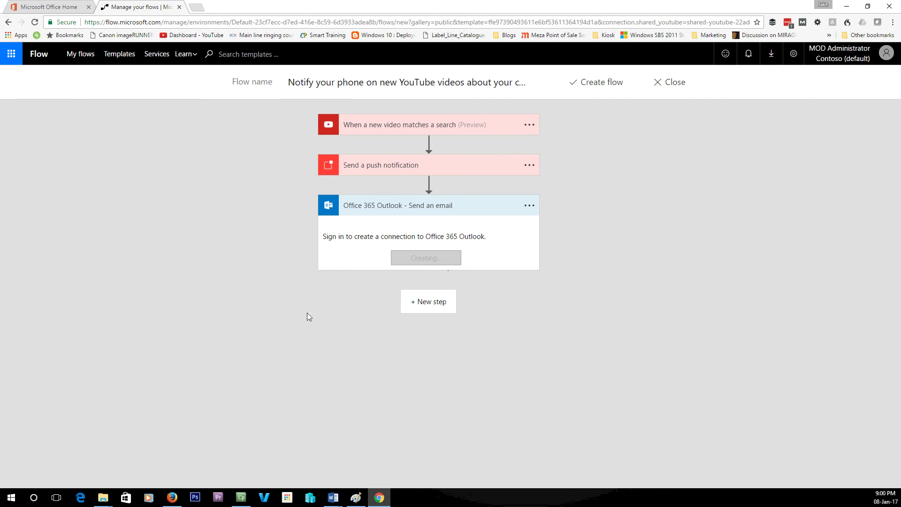
{"action": "left_click", "coordinate": [869, 55]}
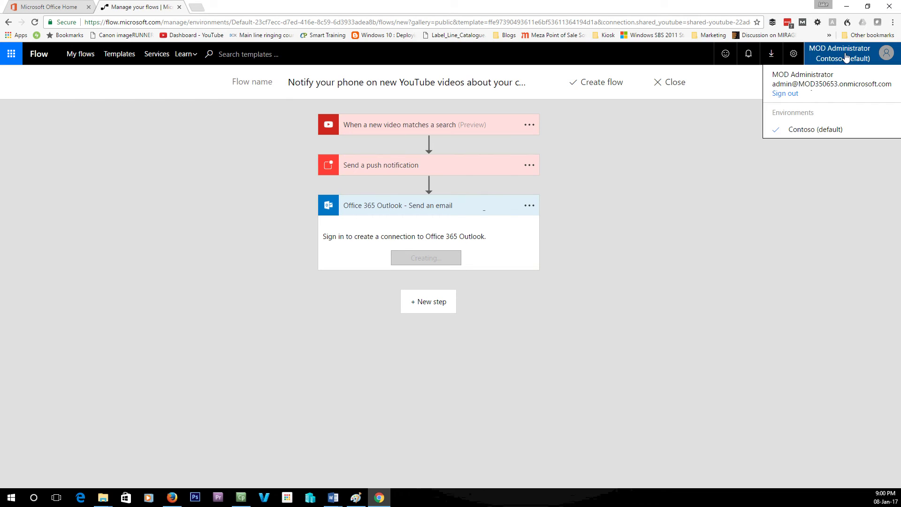
{"action": "left_click", "coordinate": [676, 260]}
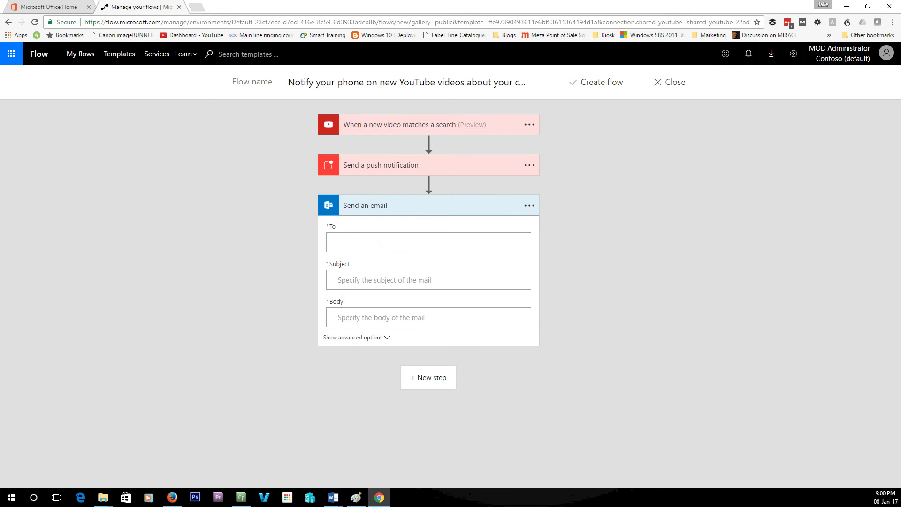
{"action": "left_click", "coordinate": [380, 244]}
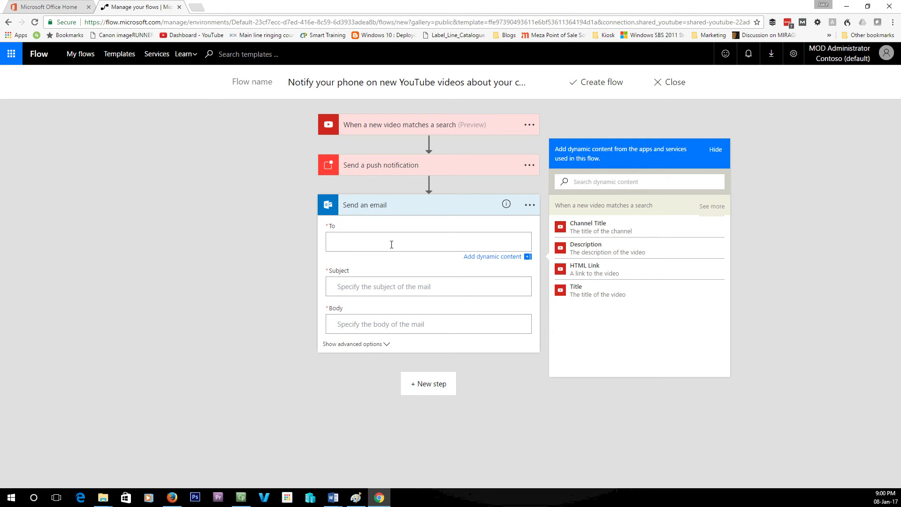
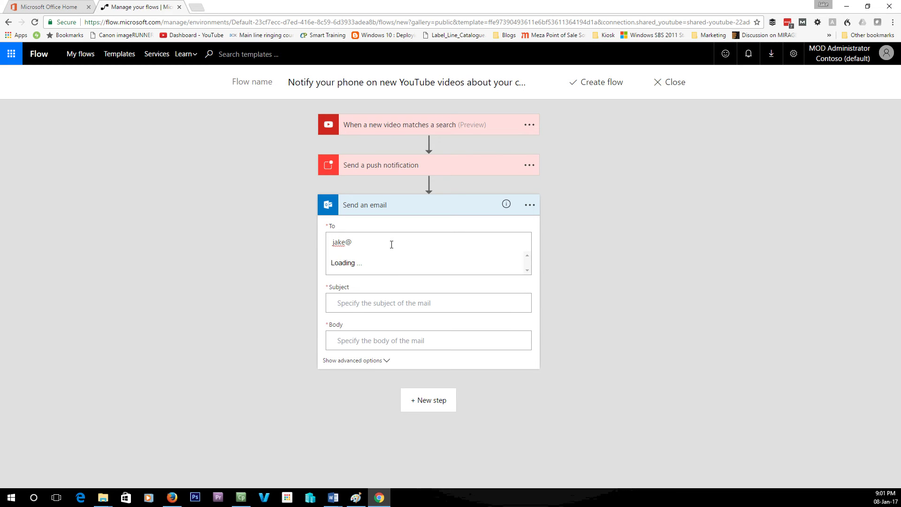
{"action": "left_click", "coordinate": [389, 299]}
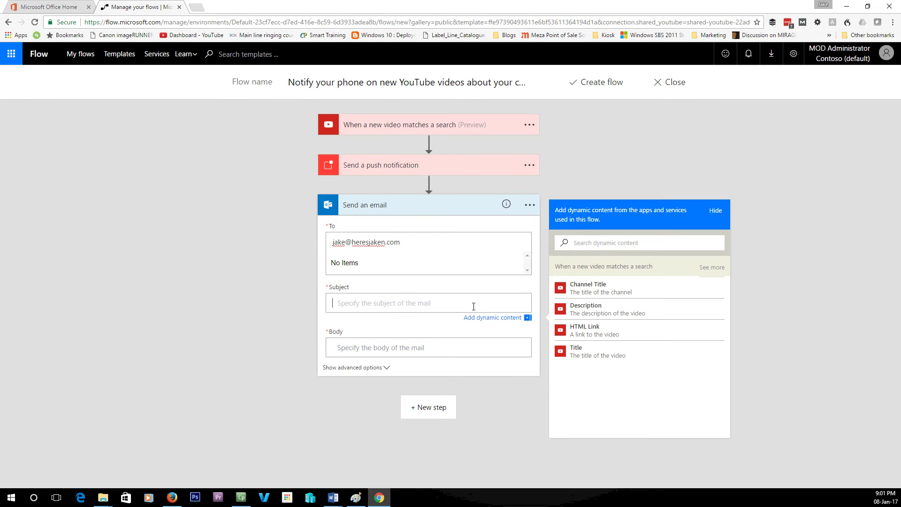
{"action": "type", "text": "New"}
{"action": "type", "text": "Vi"}
{"action": "key", "text": "BackSpace"}
{"action": "key", "text": "BackSpace"}
{"action": "type", "text": "Vide"}
{"action": "type", "text": "o about you"}
Write the body 'A new video [Title], [HTML Link] uploaded on the channel [Channel Title] is now live'.
{"action": "left_click", "coordinate": [409, 347]}
{"action": "type", "text": "A ne"}
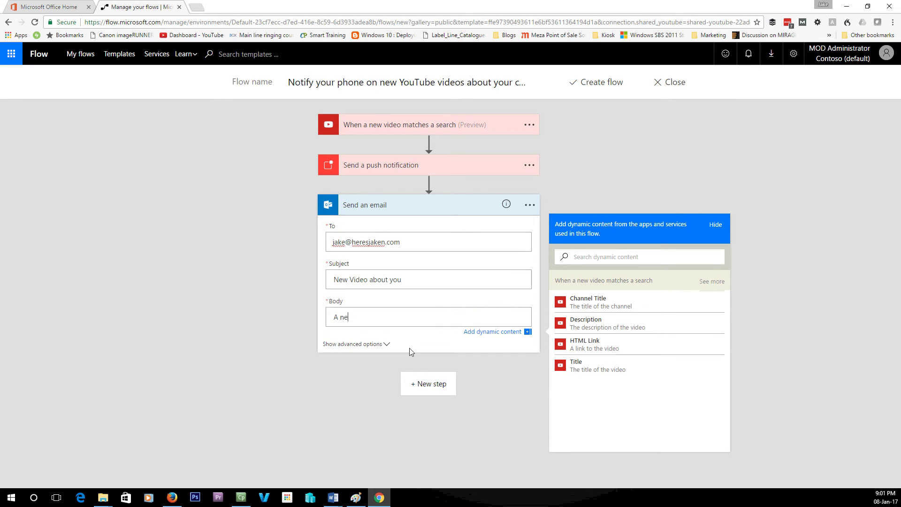
{"action": "type", "text": "w video"}
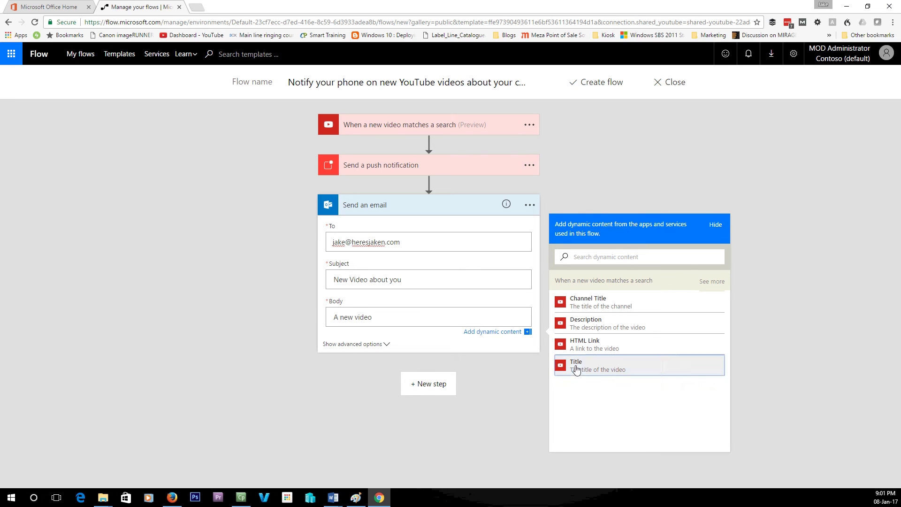
{"action": "left_click", "coordinate": [578, 367]}
{"action": "type", "text": ","}
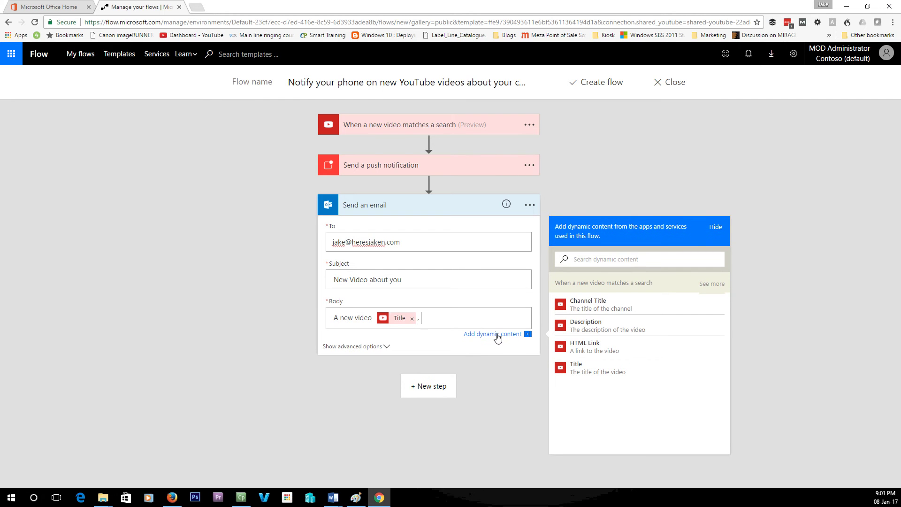
{"action": "left_click", "coordinate": [591, 350]}
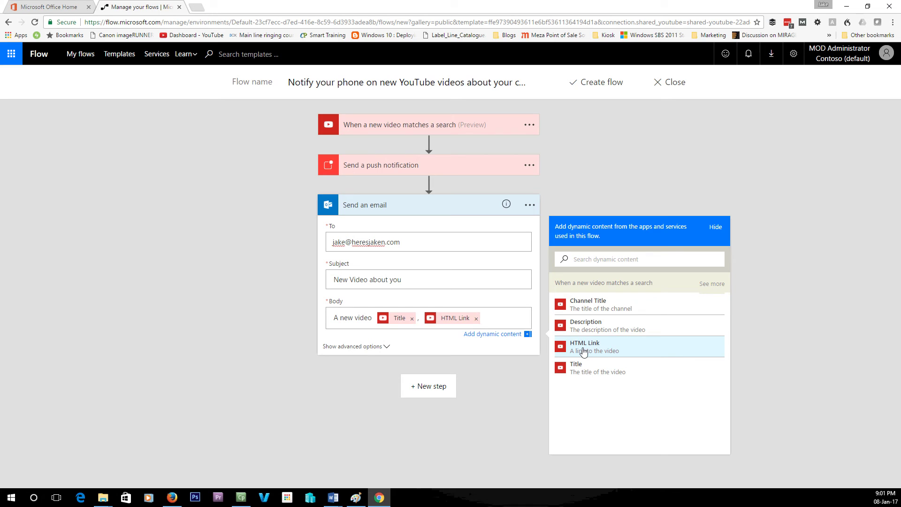
{"action": "type", "text": "up"}
{"action": "type", "text": "loaded on th"}
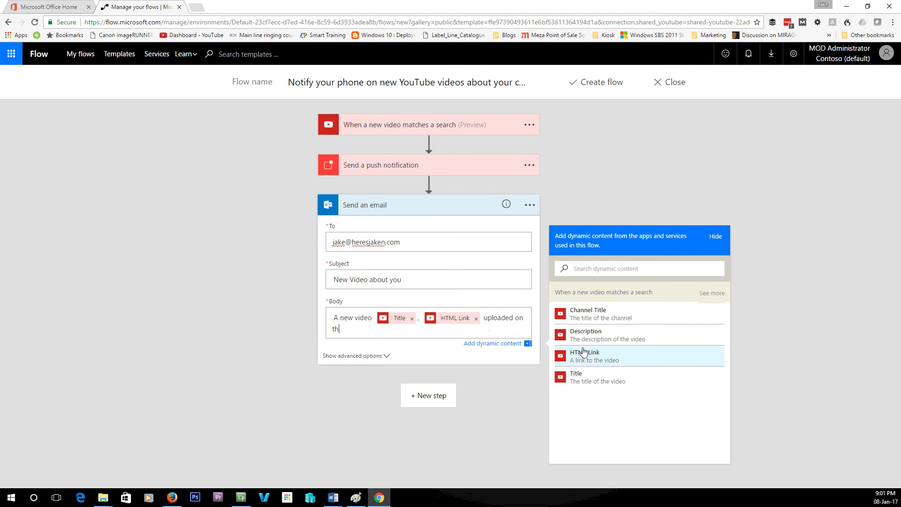
{"action": "type", "text": "e channel"}
{"action": "left_click", "coordinate": [583, 314]}
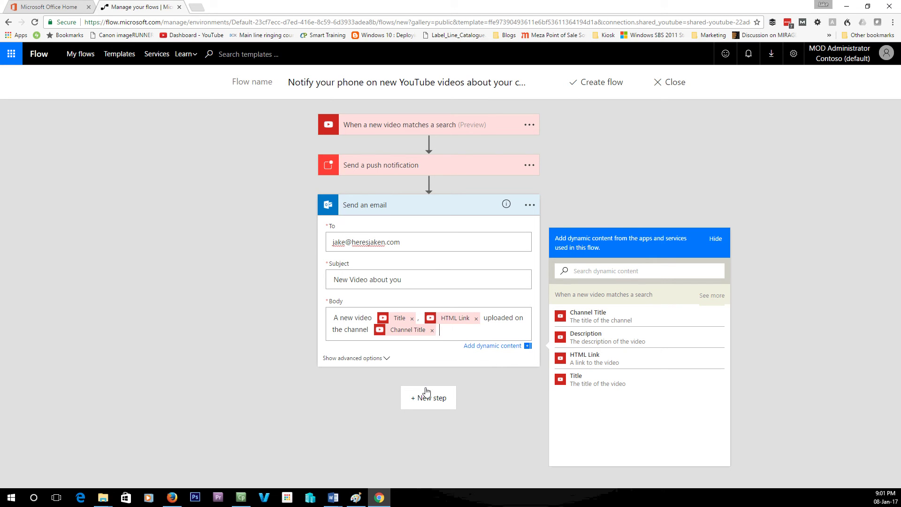
{"action": "type", "text": "s now"}
{"action": "type", "text": " li"}
{"action": "type", "text": "ve"}
Create the flow so the YouTube notification flow is saved and running.
{"action": "left_click", "coordinate": [527, 395]}
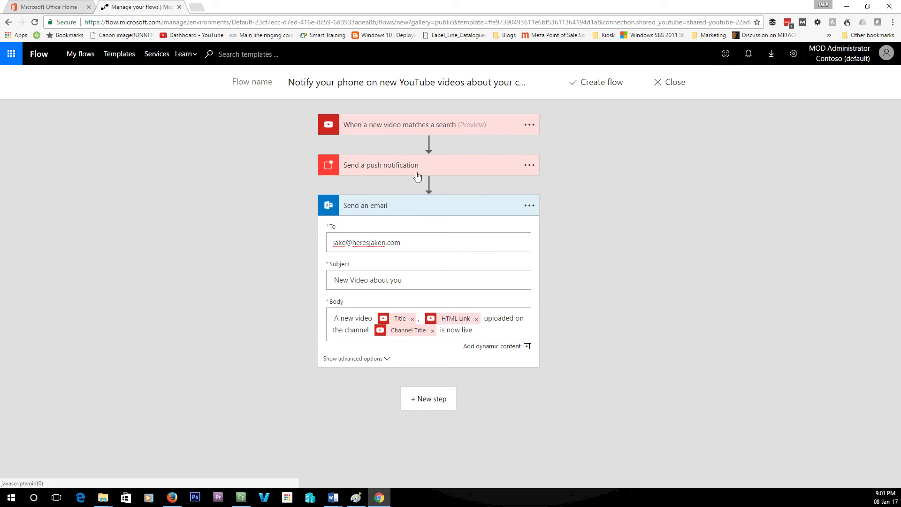
{"action": "left_click", "coordinate": [591, 83]}
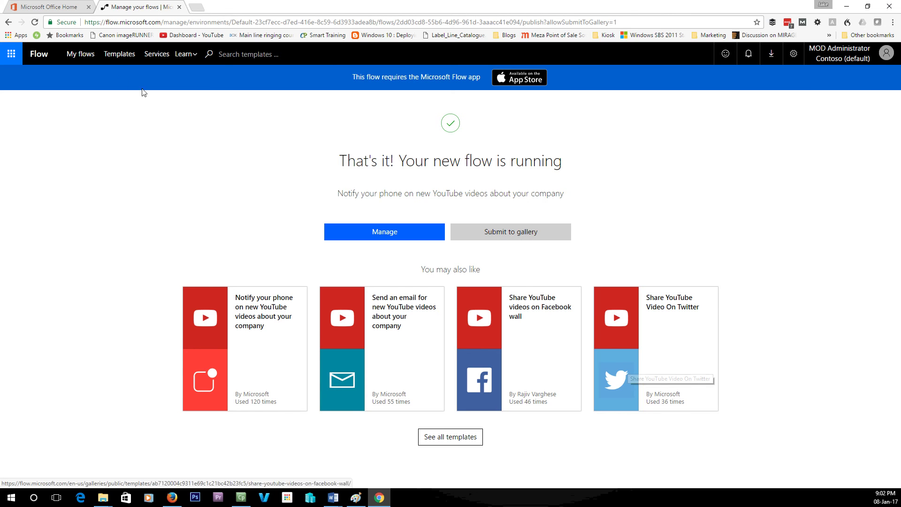
Return to the Templates gallery and load its second page of templates.
{"action": "left_click", "coordinate": [116, 55]}
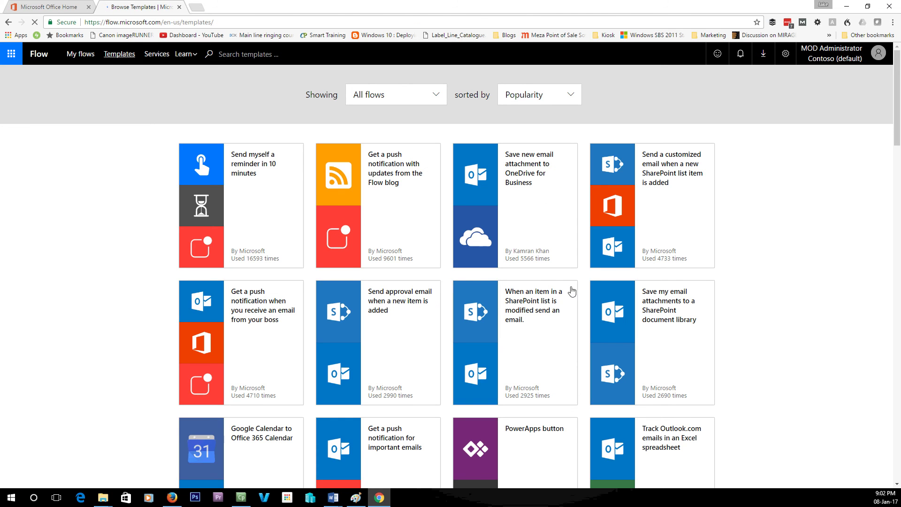
{"action": "scroll", "coordinate": [563, 292], "scroll_direction": "down", "scroll_amount": 10}
{"action": "scroll", "coordinate": [566, 292], "scroll_direction": "down", "scroll_amount": 10}
{"action": "scroll", "coordinate": [565, 293], "scroll_direction": "down", "scroll_amount": 3}
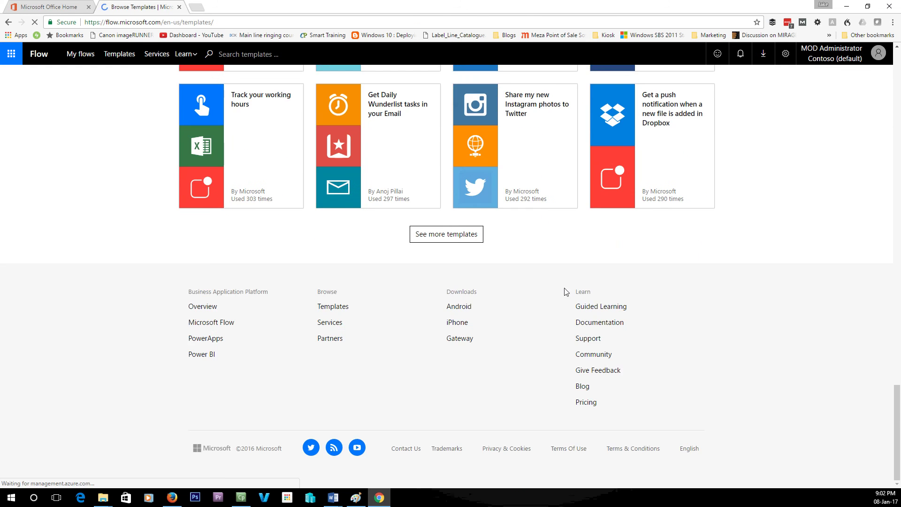
{"action": "left_click", "coordinate": [438, 240]}
{"action": "scroll", "coordinate": [483, 273], "scroll_direction": "down", "scroll_amount": 5}
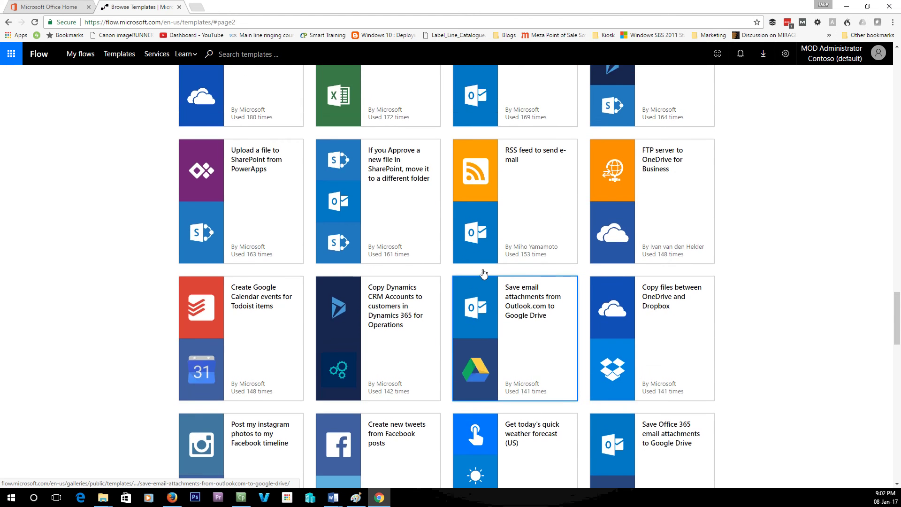
{"action": "scroll", "coordinate": [486, 225], "scroll_direction": "up", "scroll_amount": 3}
{"action": "scroll", "coordinate": [533, 328], "scroll_direction": "up", "scroll_amount": 2}
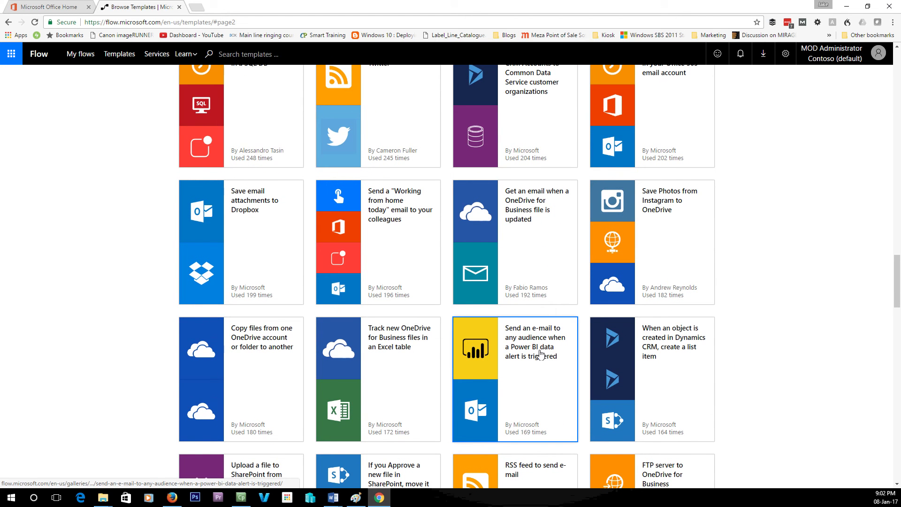
{"action": "scroll", "coordinate": [543, 359], "scroll_direction": "down", "scroll_amount": 4}
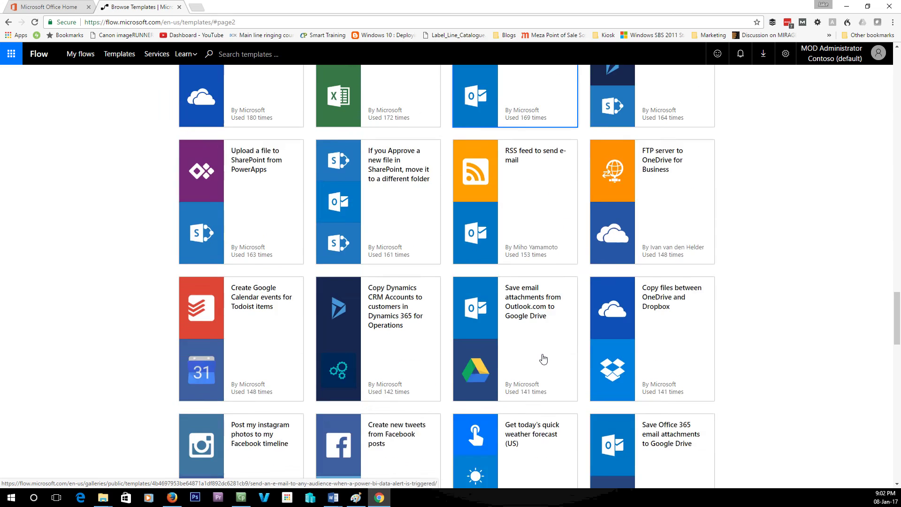
{"action": "scroll", "coordinate": [542, 358], "scroll_direction": "down", "scroll_amount": 4}
{"action": "scroll", "coordinate": [542, 360], "scroll_direction": "down", "scroll_amount": 1}
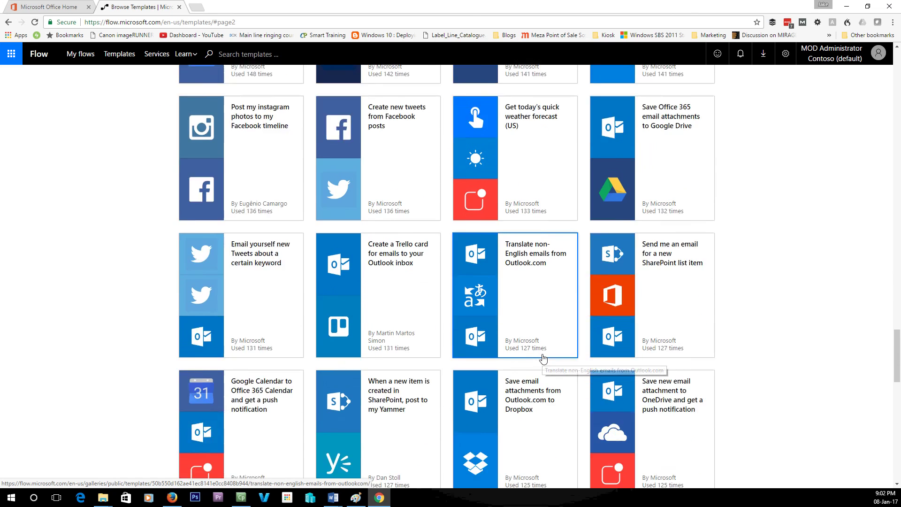
{"action": "scroll", "coordinate": [542, 359], "scroll_direction": "down", "scroll_amount": 1}
{"action": "scroll", "coordinate": [542, 359], "scroll_direction": "down", "scroll_amount": 1}
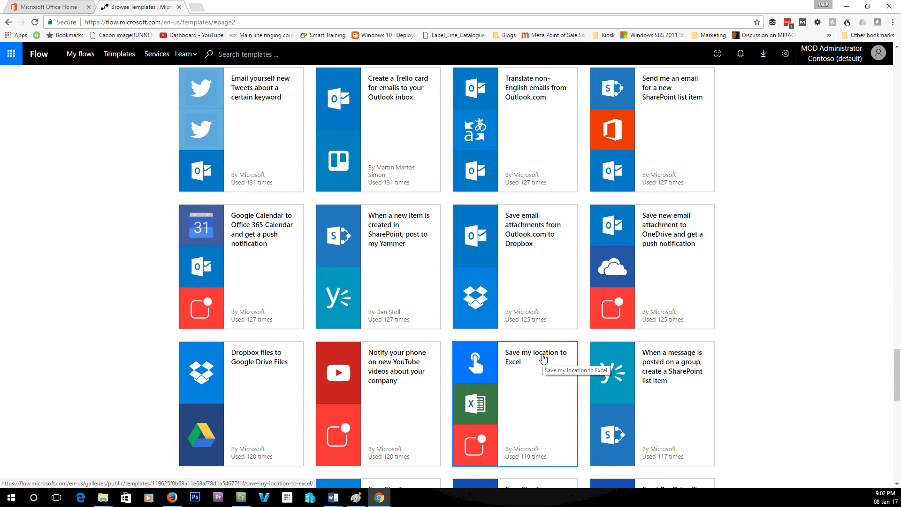
Open IFTTT and Zapier in new Chrome tabs via searches for 'ifttt' and 'zapier'.
{"action": "left_click", "coordinate": [197, 8]}
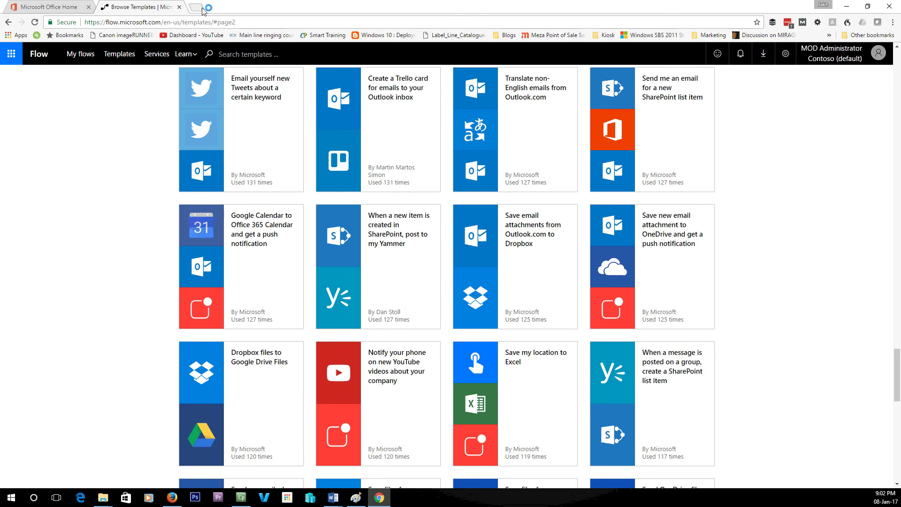
{"action": "type", "text": "ift"}
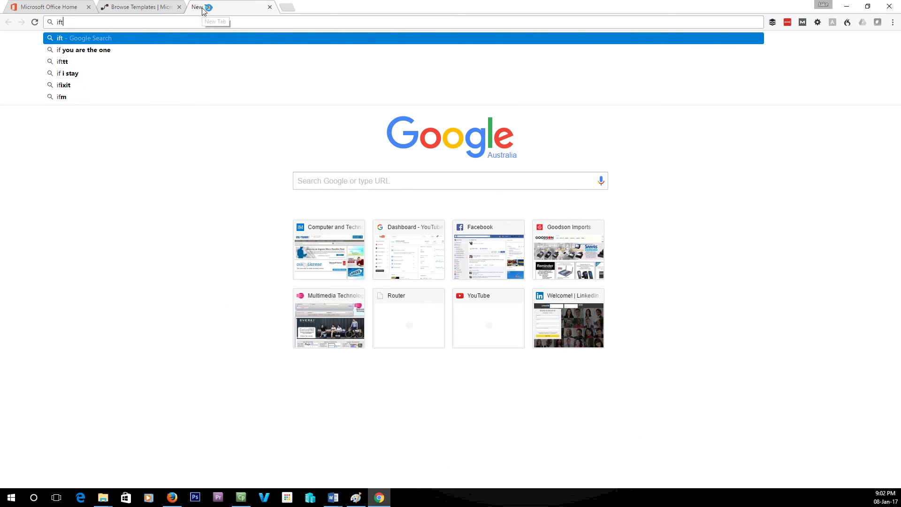
{"action": "type", "text": "tt"}
{"action": "key", "text": "Return"}
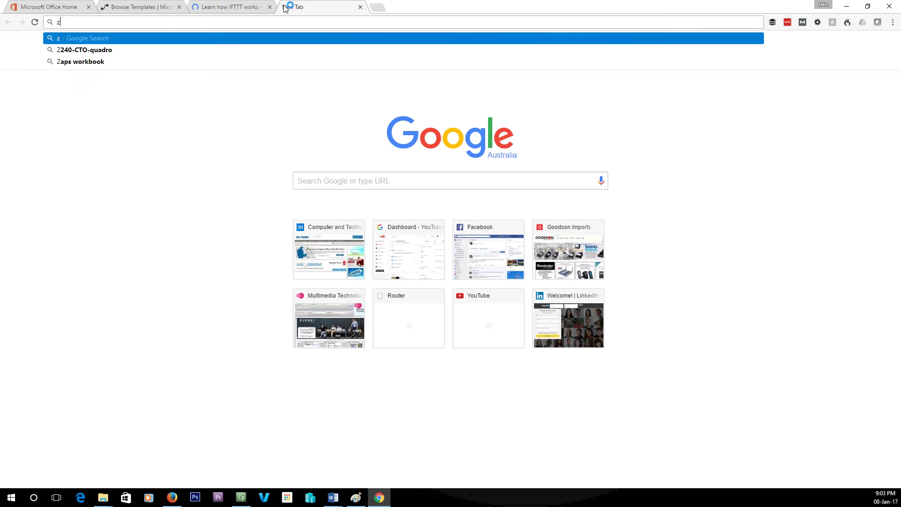
{"action": "type", "text": "apier"}
{"action": "key", "text": "Return"}
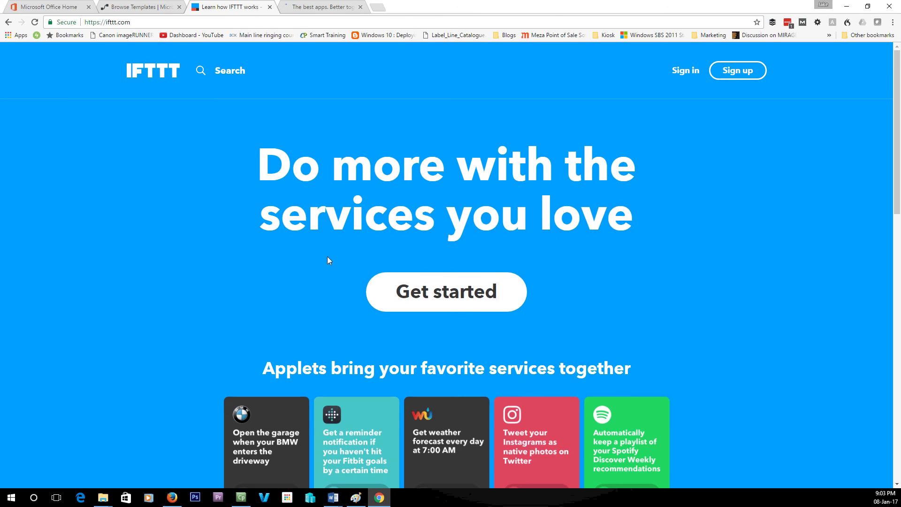
{"action": "scroll", "coordinate": [328, 256], "scroll_direction": "down", "scroll_amount": 3}
{"action": "scroll", "coordinate": [379, 281], "scroll_direction": "up", "scroll_amount": 3}
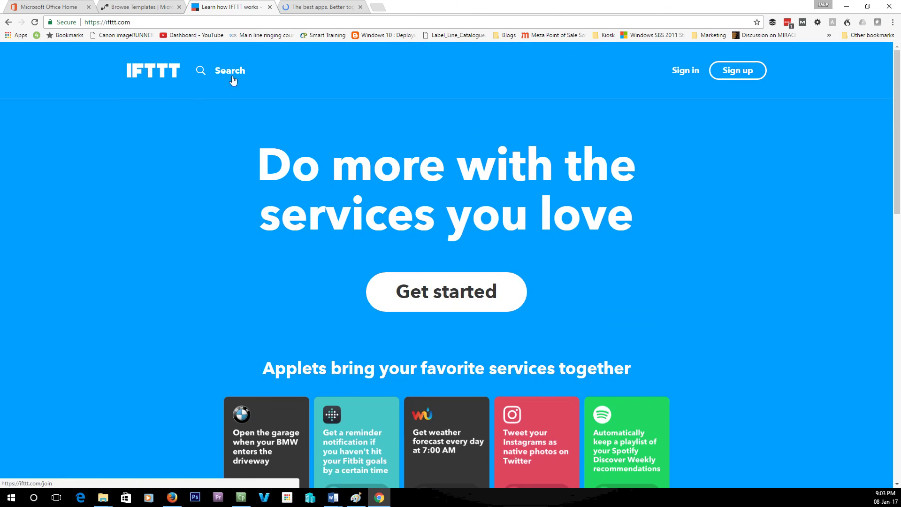
Glance at the Zapier and IFTTT home pages, then return to the Flow templates tab.
{"action": "left_click", "coordinate": [306, 6]}
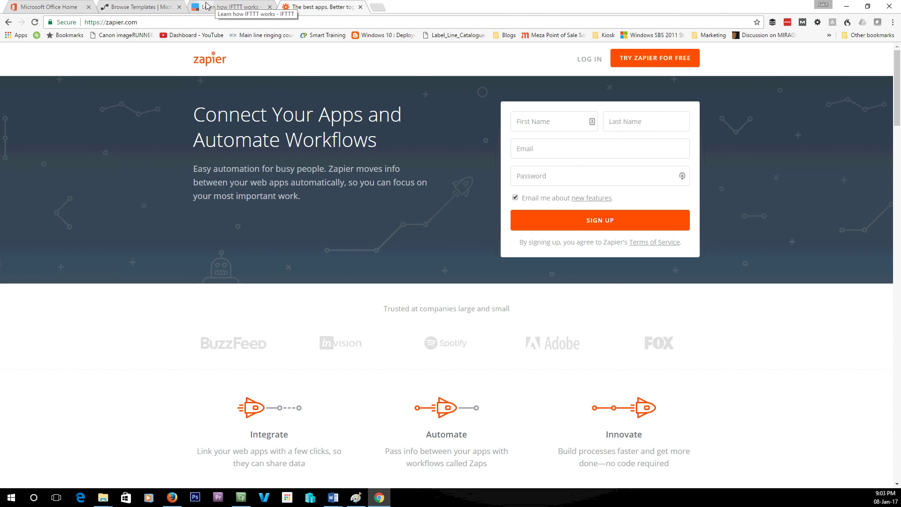
{"action": "left_click", "coordinate": [224, 7]}
{"action": "left_click", "coordinate": [118, 5]}
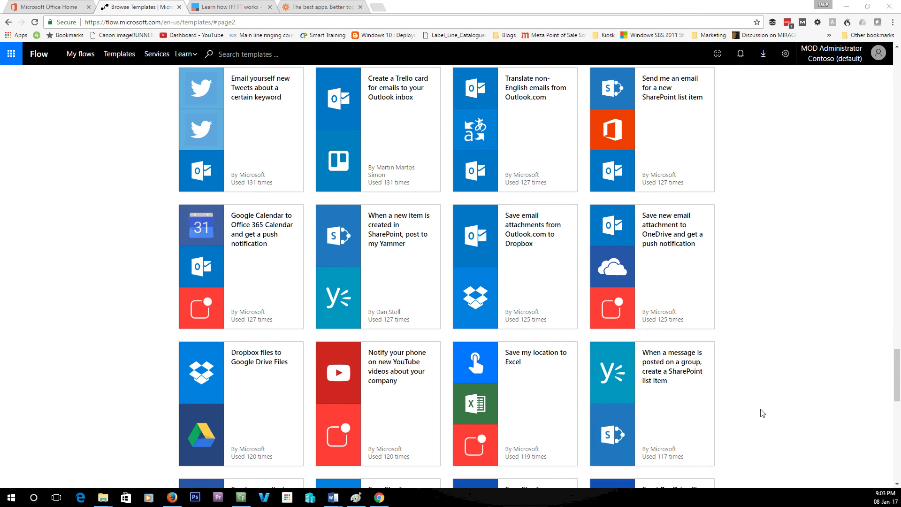
{"action": "scroll", "coordinate": [761, 413], "scroll_direction": "up", "scroll_amount": 1}
{"action": "scroll", "coordinate": [761, 413], "scroll_direction": "up", "scroll_amount": 5}
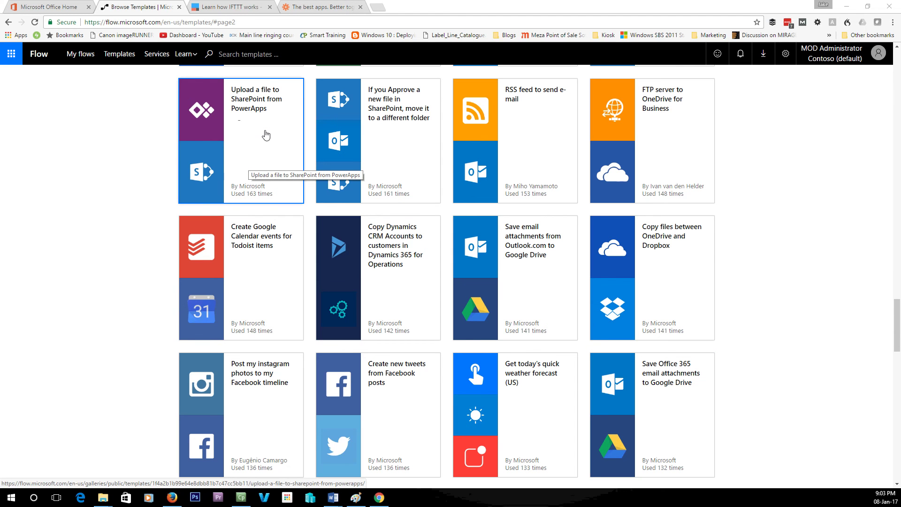
{"action": "scroll", "coordinate": [732, 409], "scroll_direction": "up", "scroll_amount": 2}
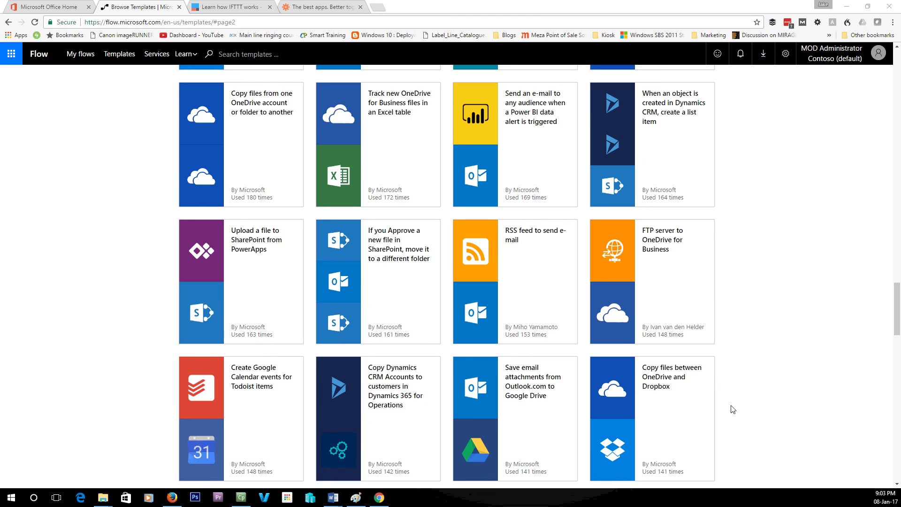
{"action": "scroll", "coordinate": [732, 408], "scroll_direction": "up", "scroll_amount": 3}
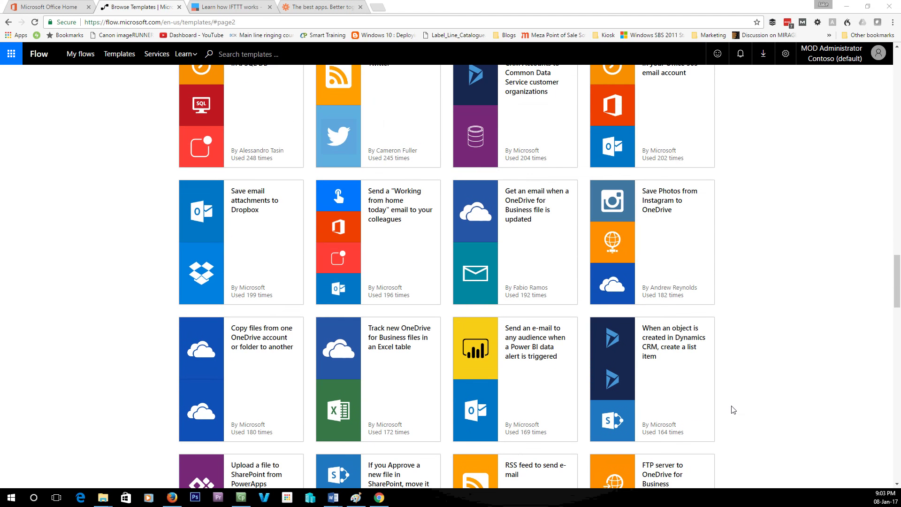